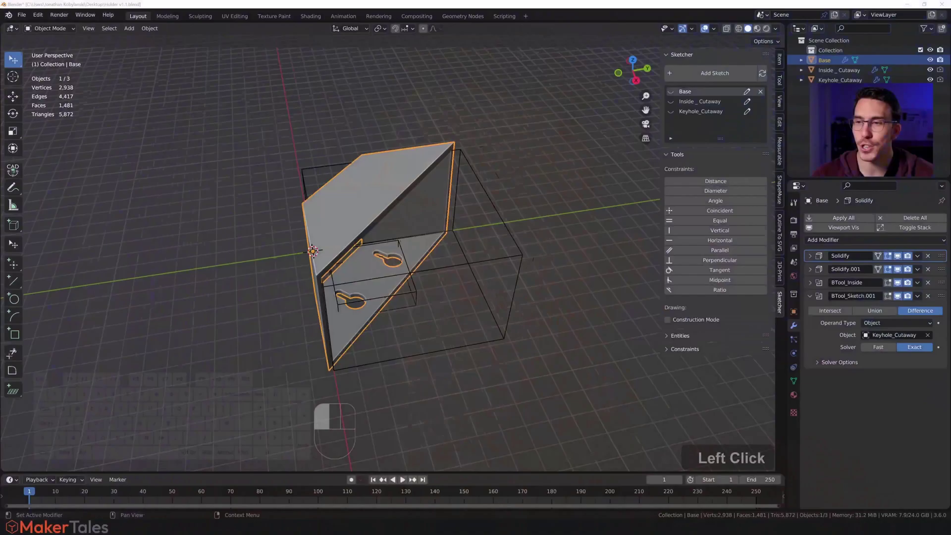
{"action": "mouse_move", "coordinate": [468, 246]}
{"action": "middle_mouse_down"}
{"action": "mouse_move", "coordinate": [431, 231]}
{"action": "mouse_move", "coordinate": [462, 245]}
{"action": "middle_mouse_up"}
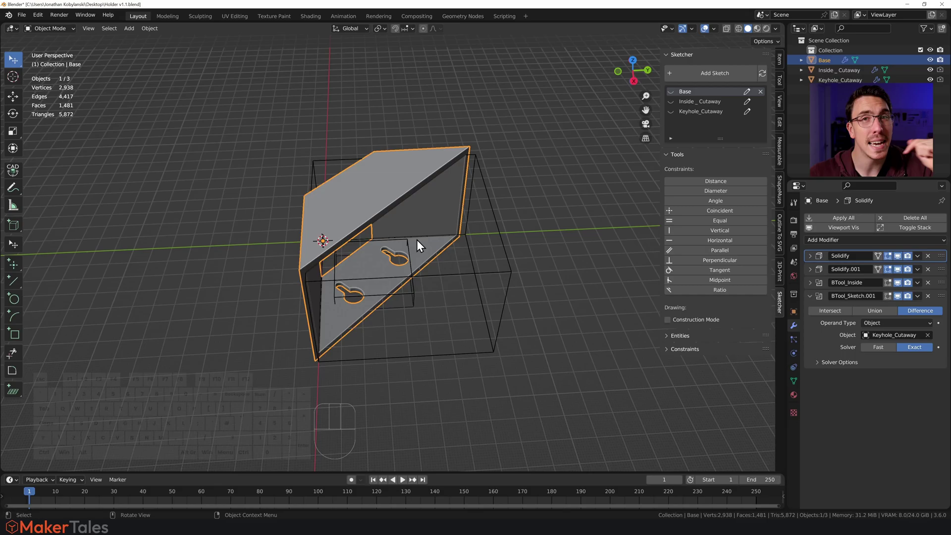
- Edit the Base sketch from top view, framing its 30 mm, 40 mm and R30 mm triangular profile
{"action": "left_click", "coordinate": [742, 90]}
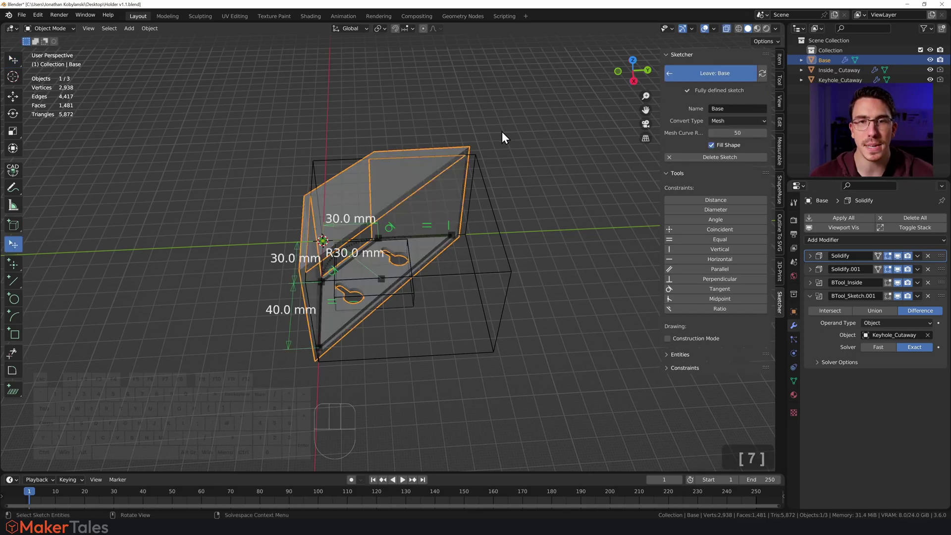
{"action": "key", "text": "KP_7"}
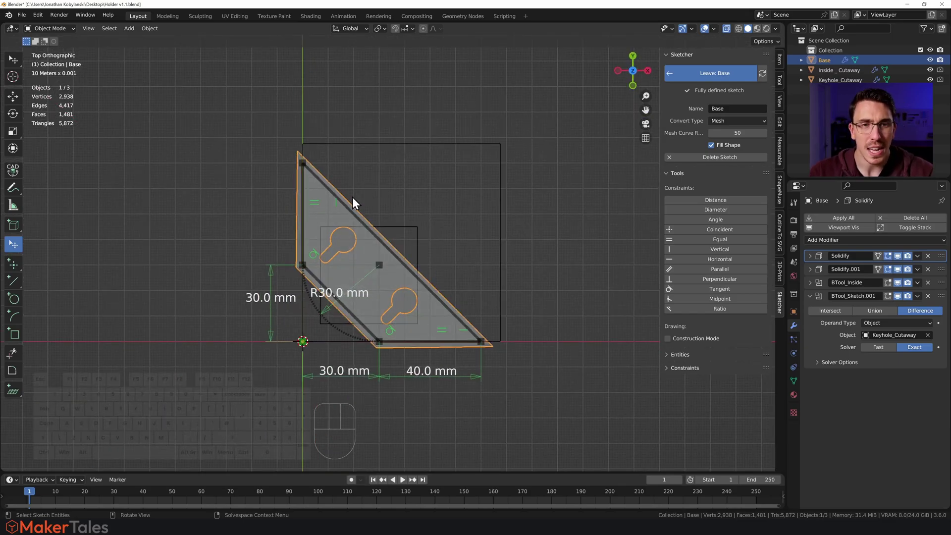
{"action": "scroll", "coordinate": [353, 349], "scroll_direction": "up", "scroll_amount": 2}
{"action": "middle_click_drag", "start_coordinate": [352, 349], "coordinate": [371, 321], "text": "shift"}
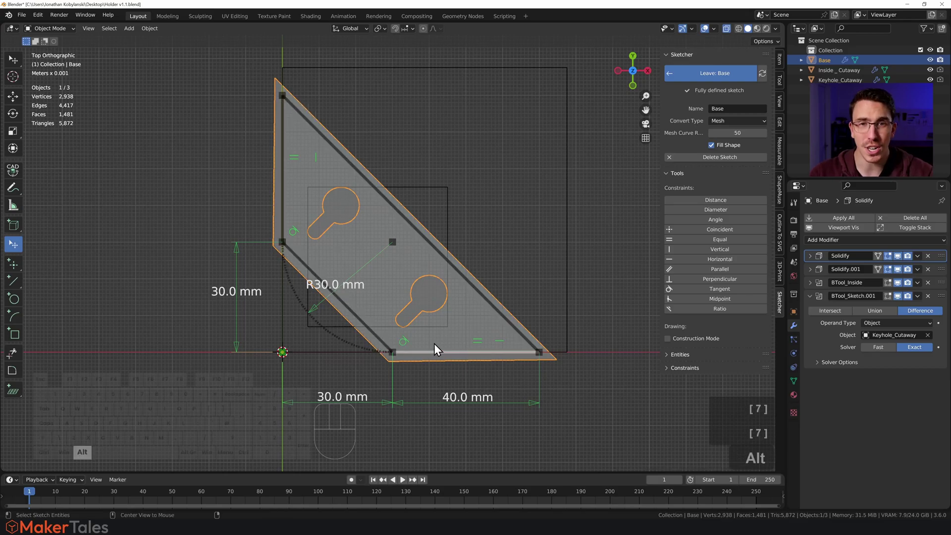
{"action": "key", "text": "alt+2"}
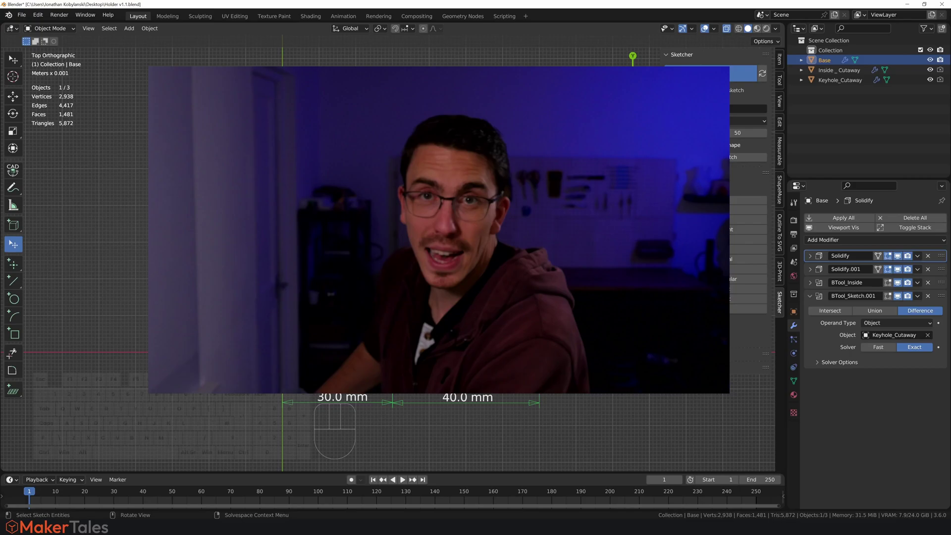
{"action": "scroll", "coordinate": [434, 343], "scroll_direction": "up", "scroll_amount": 7}
{"action": "key", "text": "alt+1"}
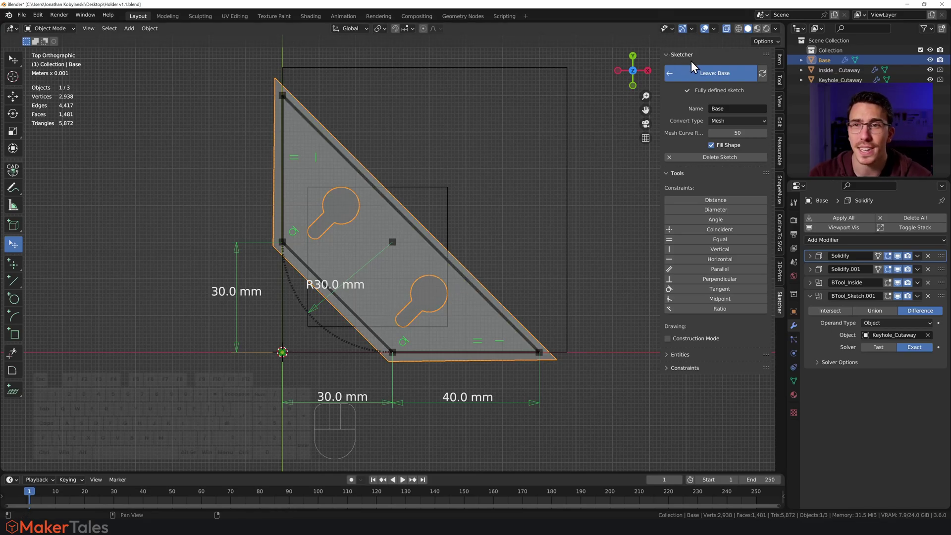
- Leave the Base sketch and show only Solidify and Solidify.001, hiding the boolean cutaways
{"action": "left_click", "coordinate": [706, 74]}
{"action": "middle_click_drag", "start_coordinate": [427, 157], "coordinate": [426, 195]}
{"action": "left_click_drag", "start_coordinate": [899, 298], "coordinate": [897, 257]}
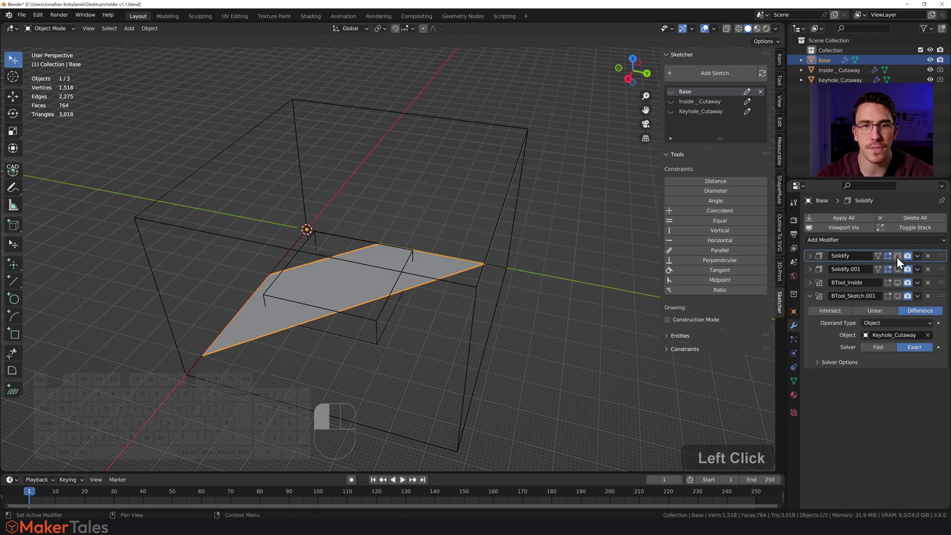
{"action": "left_click", "coordinate": [898, 256]}
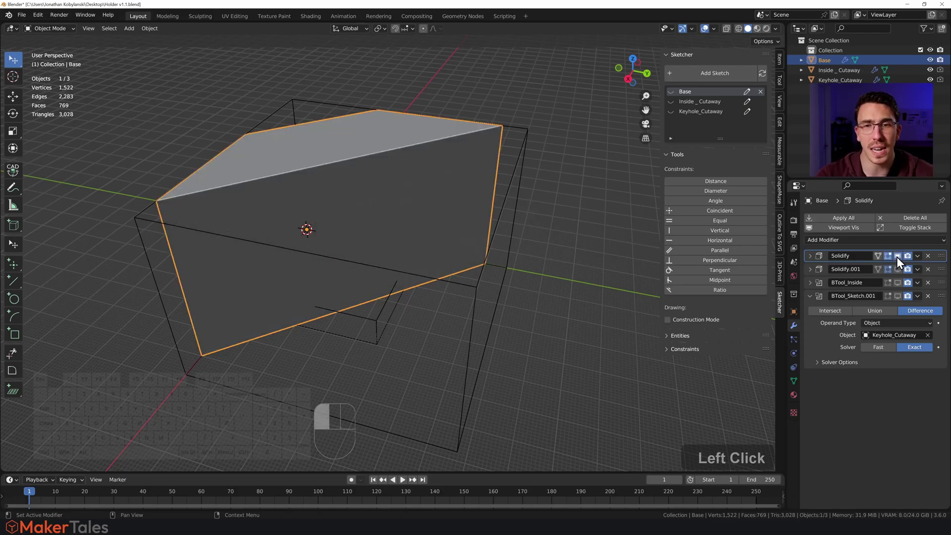
{"action": "left_click", "coordinate": [810, 256]}
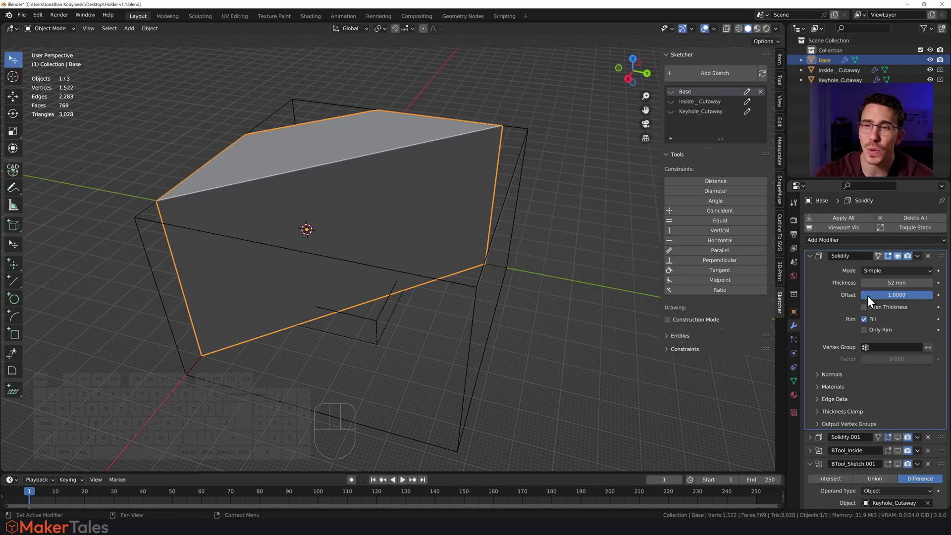
{"action": "left_click", "coordinate": [809, 256]}
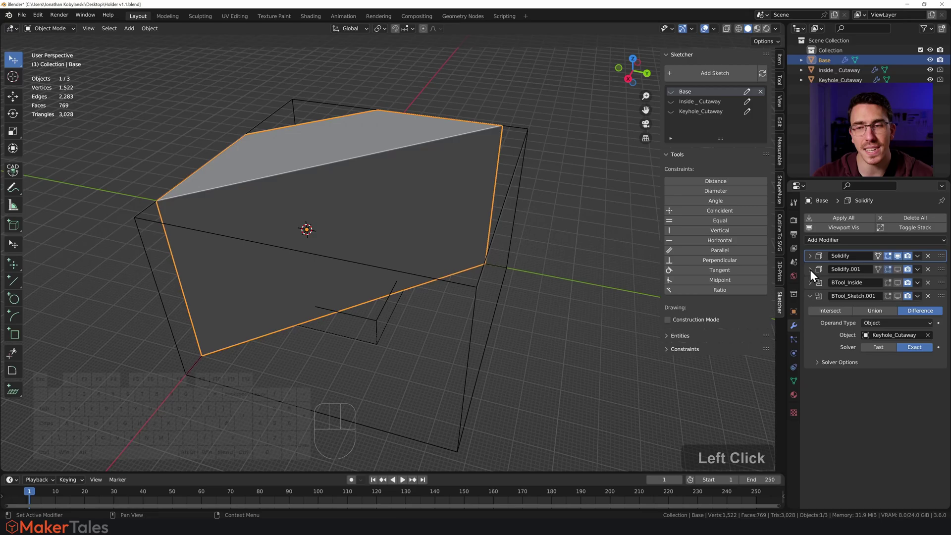
{"action": "left_click", "coordinate": [810, 269]}
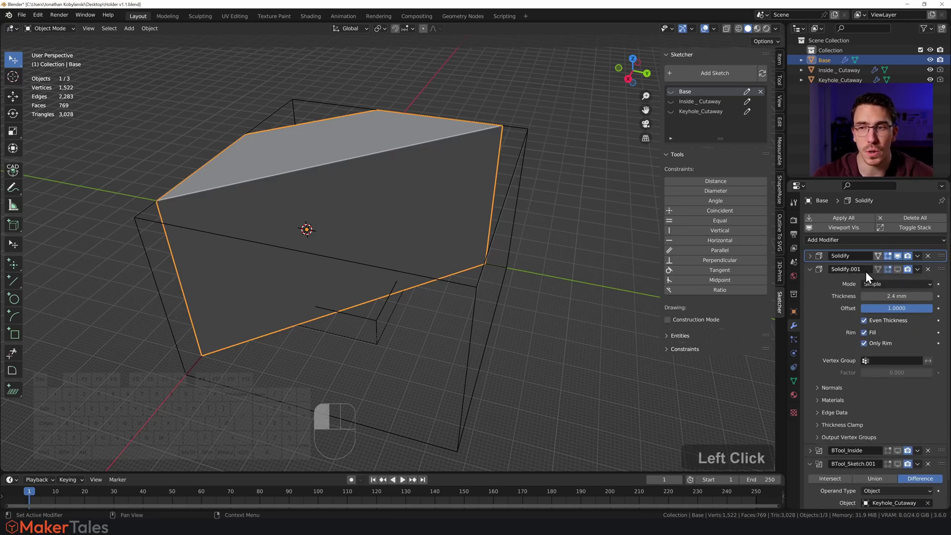
{"action": "left_click", "coordinate": [898, 269]}
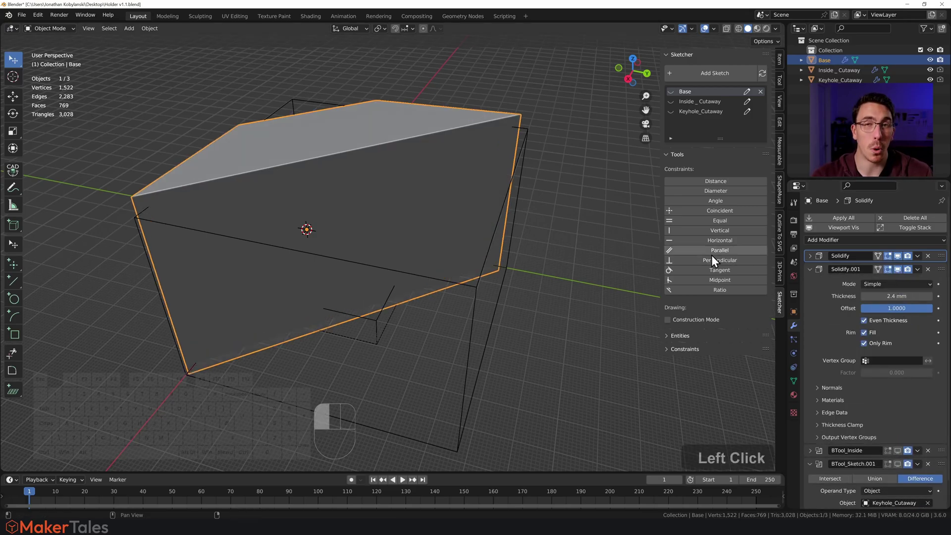
- Re-enable the BTool_Inside cutaway and set Solidify.001 thickness to 2.4 mm
{"action": "left_click", "coordinate": [810, 269]}
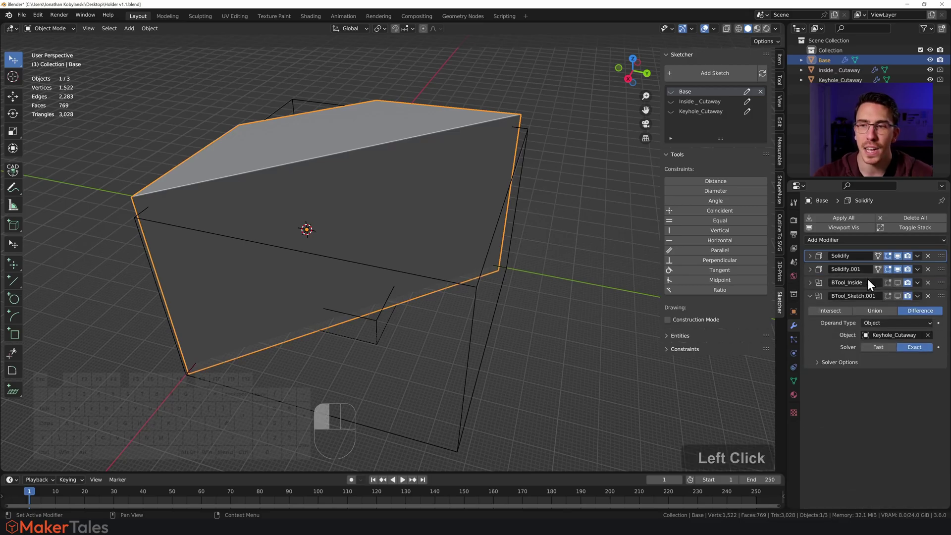
{"action": "left_click", "coordinate": [897, 283]}
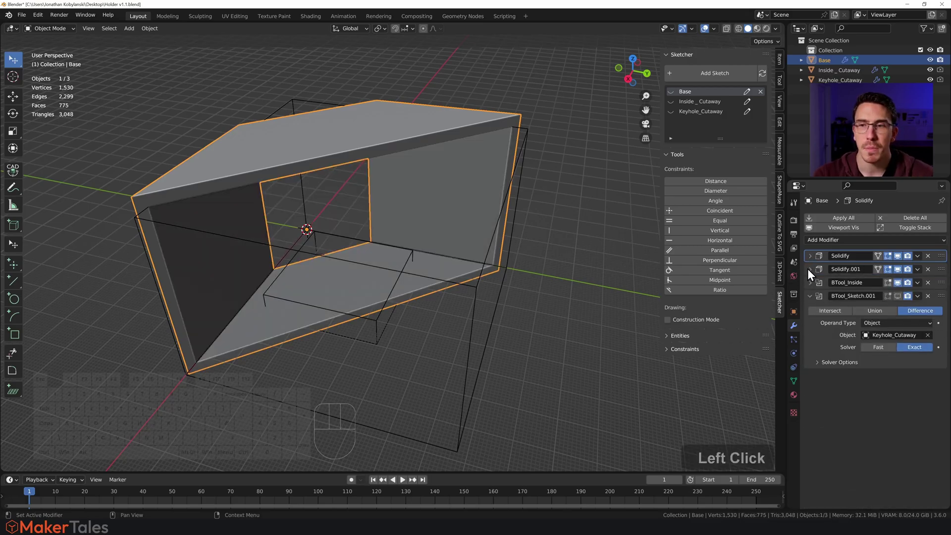
{"action": "left_click", "coordinate": [810, 269]}
{"action": "mouse_move", "coordinate": [892, 296]}
{"action": "left_mouse_down"}
{"action": "mouse_move", "coordinate": [916, 296]}
{"action": "mouse_move", "coordinate": [891, 296]}
{"action": "left_mouse_up"}
{"action": "left_click", "coordinate": [891, 295]}
{"action": "type", "text": "2.4"}
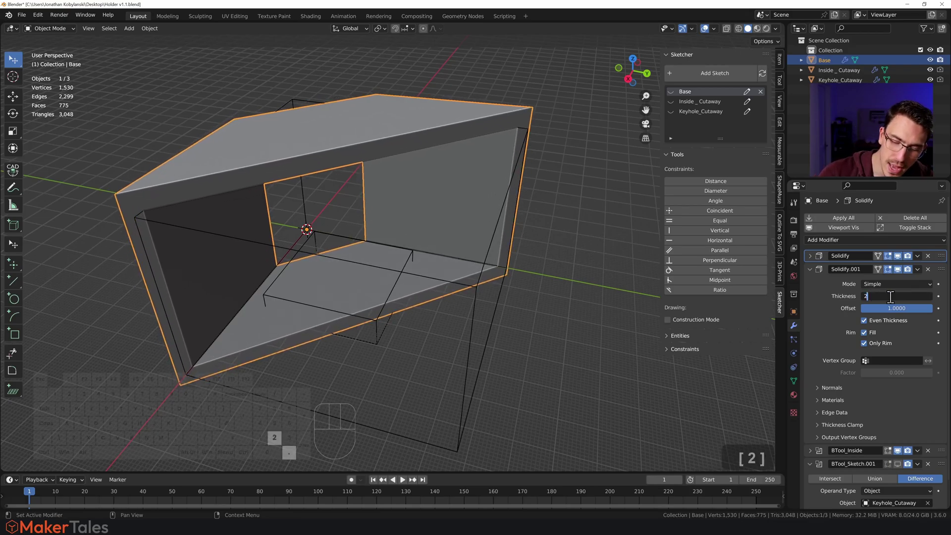
{"action": "key", "text": "Return"}
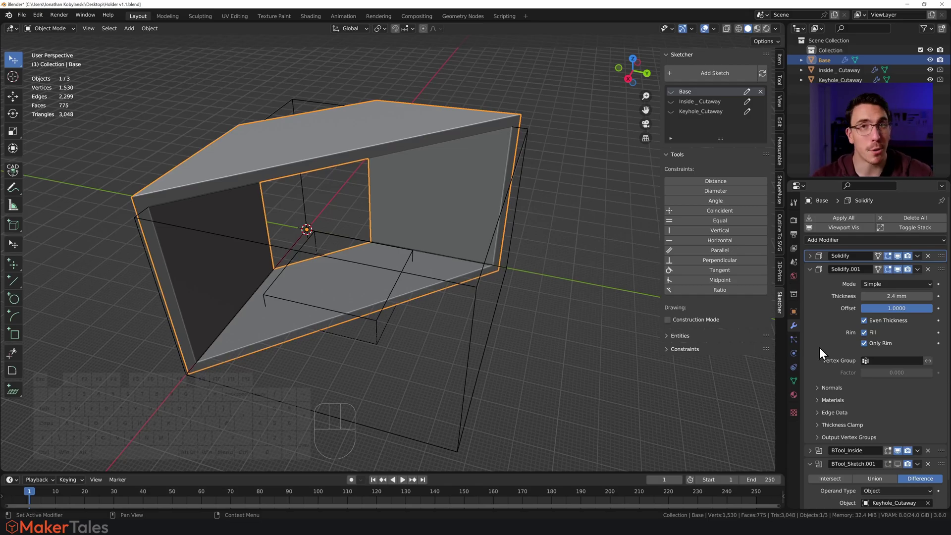
- Check normals with the Face Orientation overlay and keep Solidify.001 to rim walls only
{"action": "left_click", "coordinate": [866, 341]}
{"action": "middle_click_drag", "start_coordinate": [499, 321], "coordinate": [489, 257]}
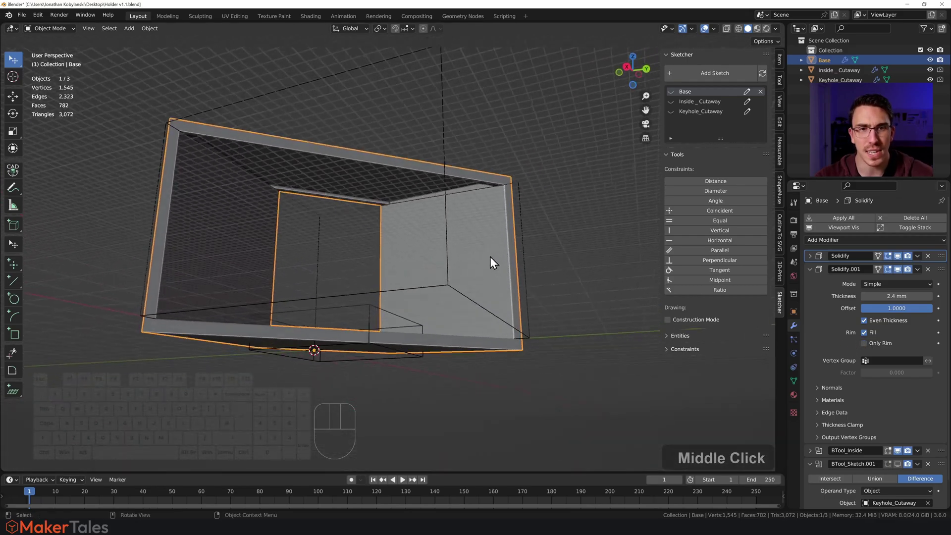
{"action": "left_click", "coordinate": [713, 29]}
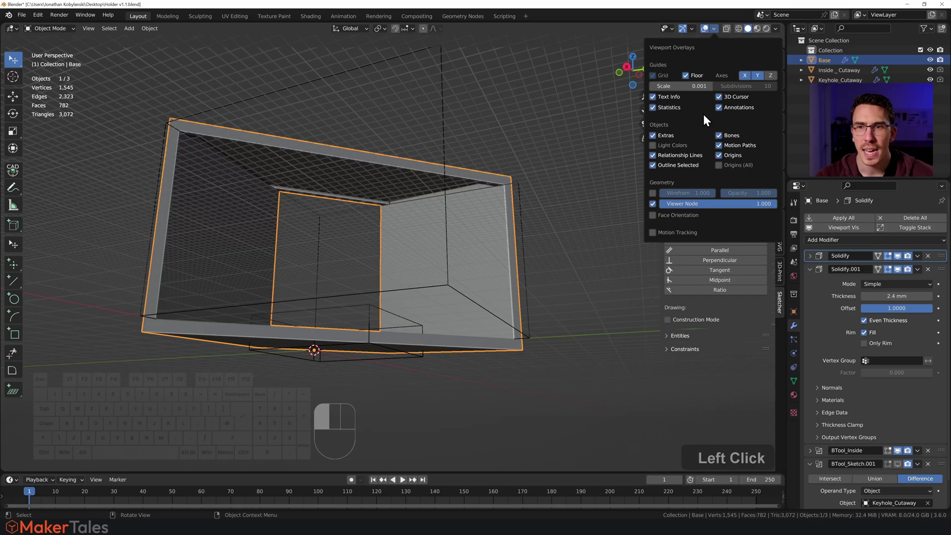
{"action": "left_click", "coordinate": [653, 216]}
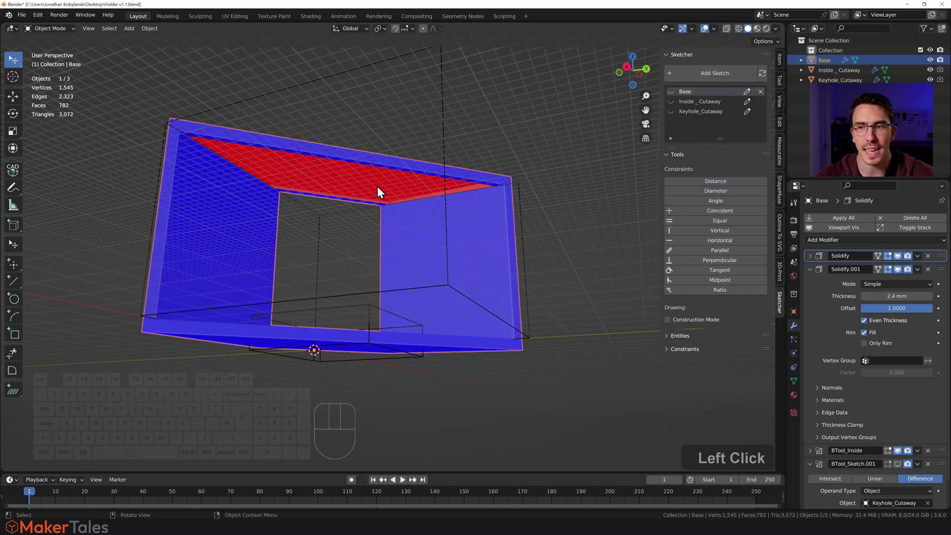
{"action": "left_click", "coordinate": [864, 343]}
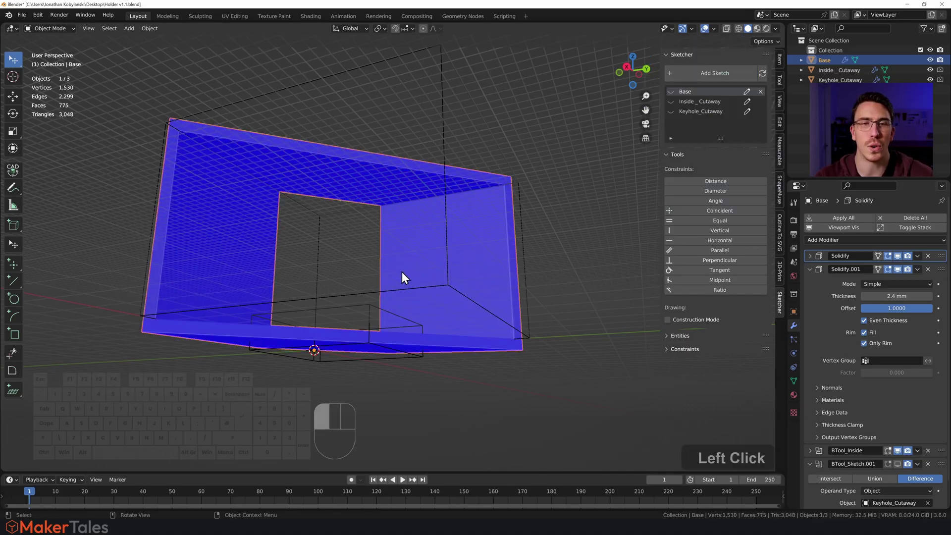
- Turn the Face Orientation overlay back off and collapse the Solidify.001 panel
{"action": "middle_click_drag", "start_coordinate": [361, 194], "coordinate": [558, 183]}
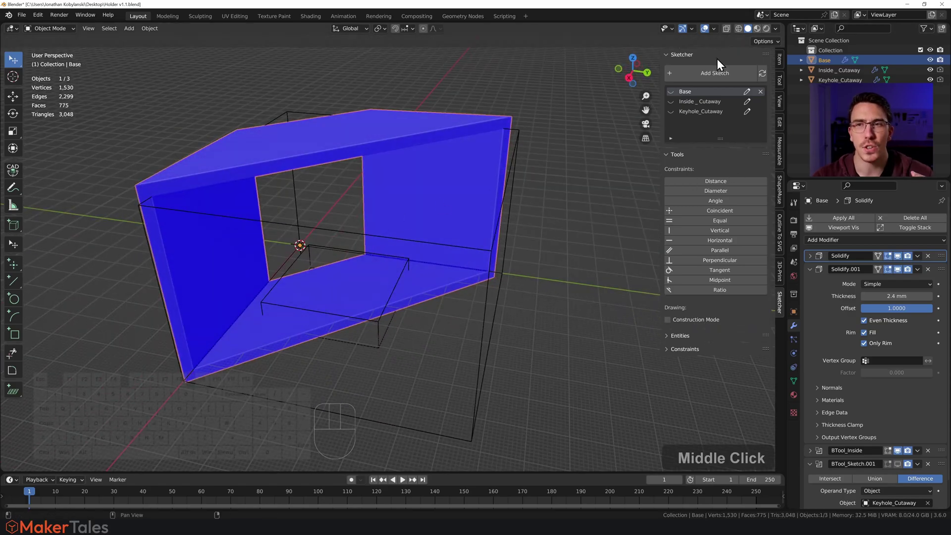
{"action": "left_click", "coordinate": [714, 29]}
{"action": "left_click", "coordinate": [653, 215]}
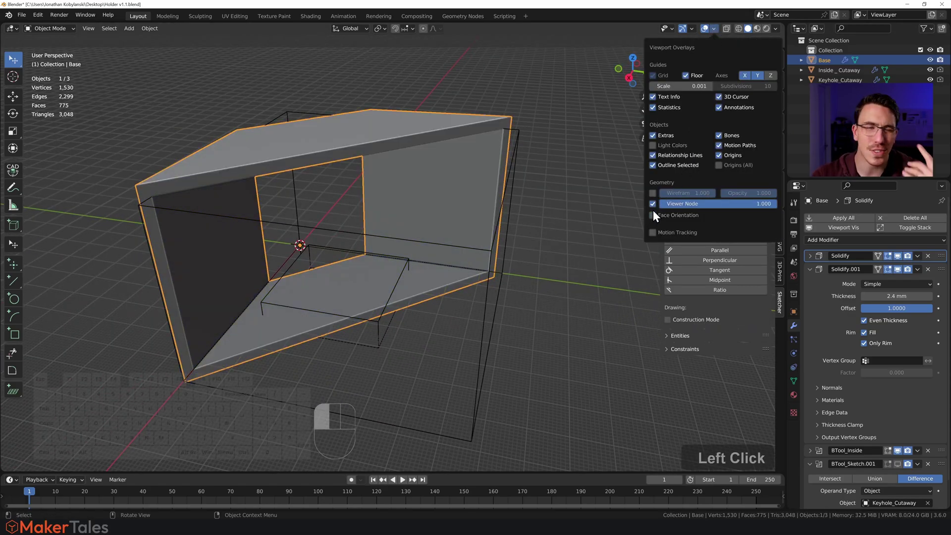
{"action": "left_click", "coordinate": [811, 270]}
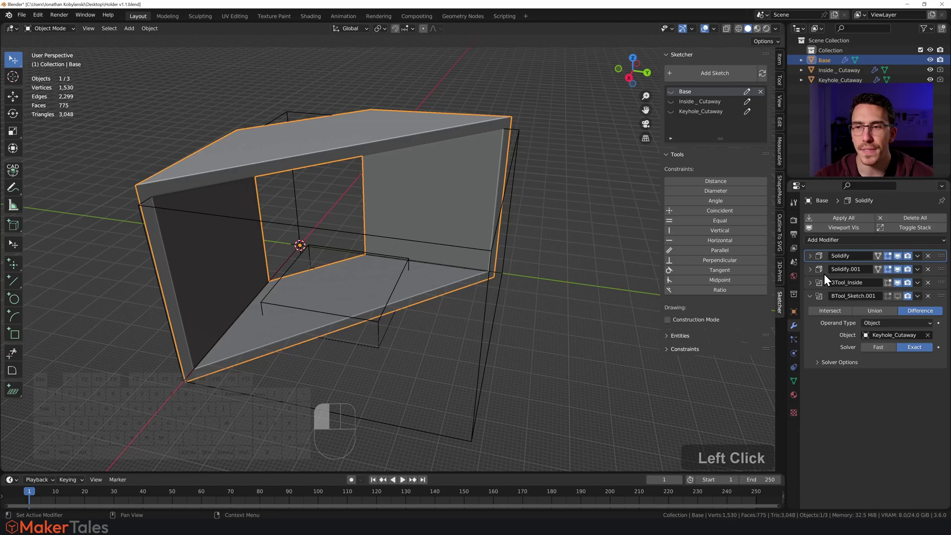
{"action": "left_click", "coordinate": [898, 297]}
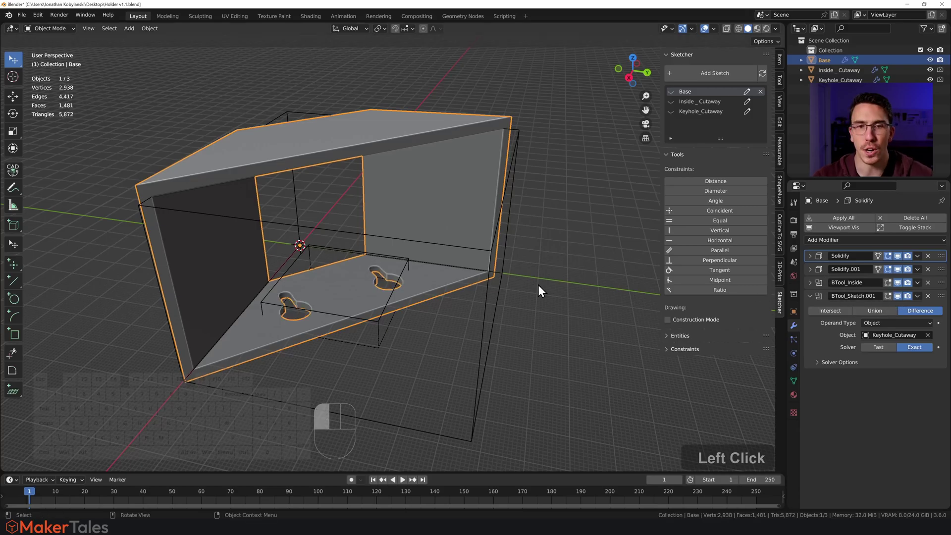
{"action": "middle_click_drag", "start_coordinate": [386, 286], "coordinate": [361, 297]}
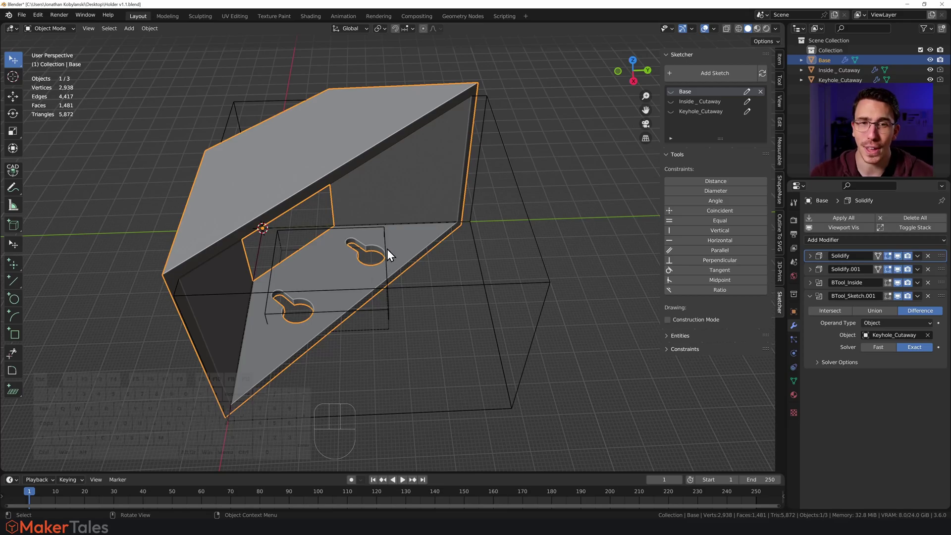
{"action": "scroll", "coordinate": [388, 255], "scroll_direction": "down", "scroll_amount": 2}
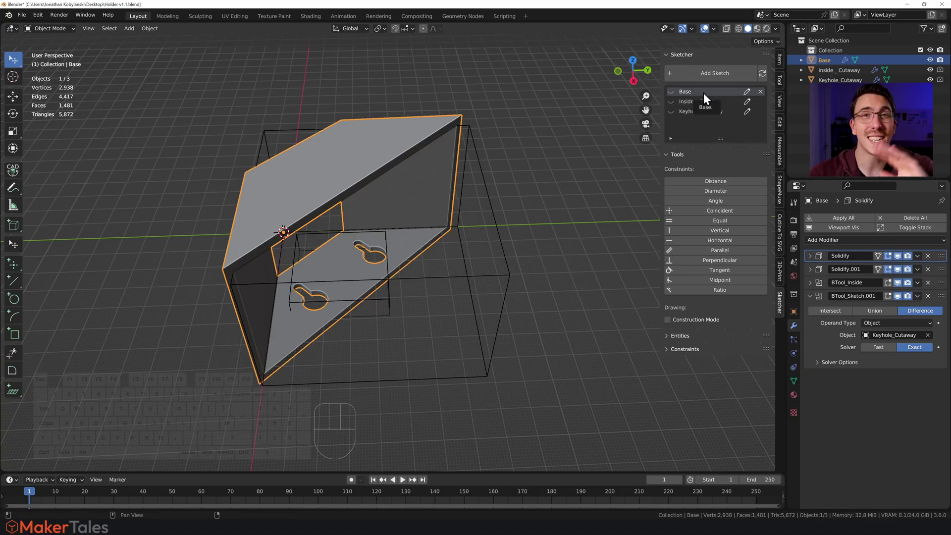
{"action": "left_click", "coordinate": [748, 102]}
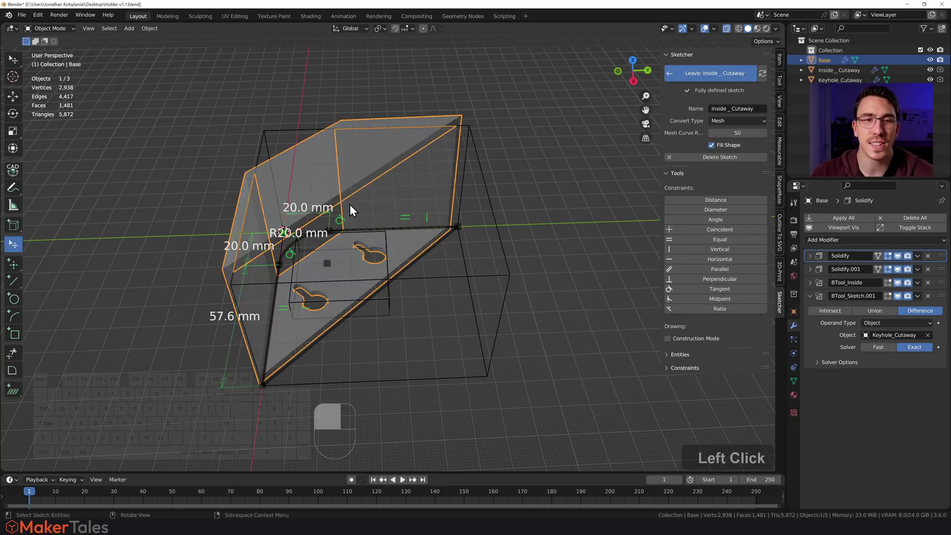
{"action": "mouse_move", "coordinate": [349, 205]}
{"action": "middle_mouse_down"}
{"action": "mouse_move", "coordinate": [462, 242]}
{"action": "mouse_move", "coordinate": [450, 227]}
{"action": "mouse_move", "coordinate": [318, 299]}
{"action": "middle_mouse_up"}
{"action": "scroll", "coordinate": [377, 284], "scroll_direction": "up", "scroll_amount": 3}
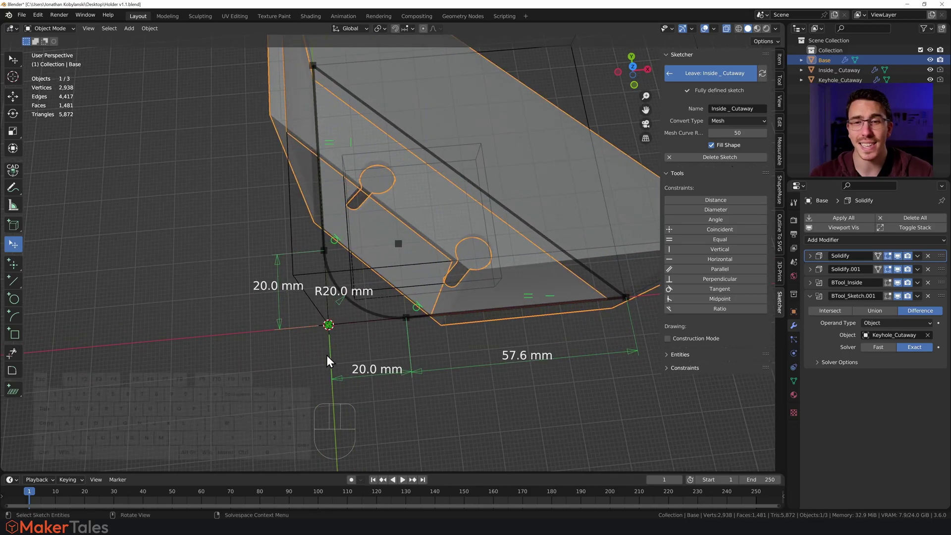
{"action": "scroll", "coordinate": [519, 356], "scroll_direction": "up", "scroll_amount": 1}
{"action": "mouse_move", "coordinate": [519, 357]}
{"action": "middle_mouse_down", "text": "shift"}
{"action": "mouse_move", "coordinate": [468, 350]}
{"action": "mouse_move", "coordinate": [505, 296]}
{"action": "mouse_move", "coordinate": [505, 269]}
{"action": "mouse_move", "coordinate": [677, 135]}
{"action": "middle_mouse_up", "text": "shift"}
{"action": "left_click", "coordinate": [688, 74]}
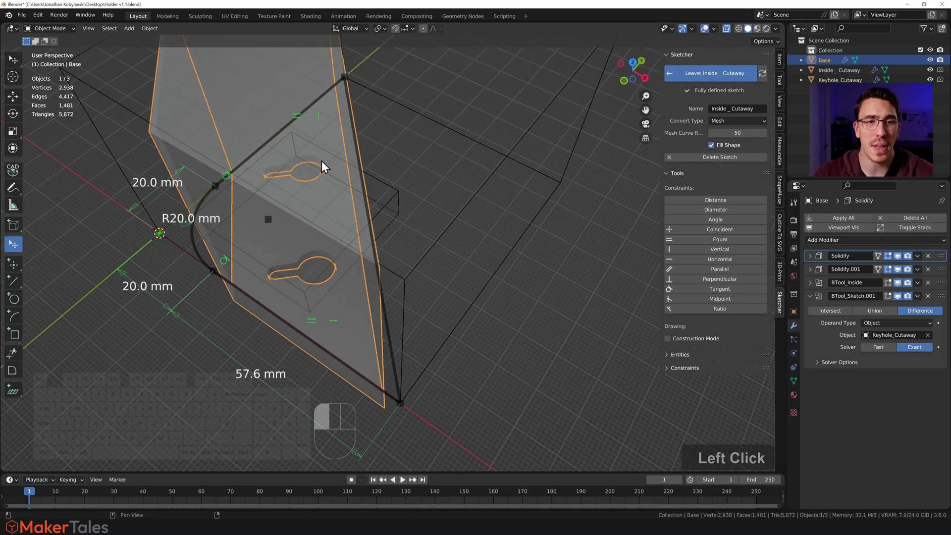
{"action": "mouse_move", "coordinate": [434, 206]}
{"action": "middle_mouse_down"}
{"action": "mouse_move", "coordinate": [332, 165]}
{"action": "mouse_move", "coordinate": [399, 311]}
{"action": "middle_mouse_up"}
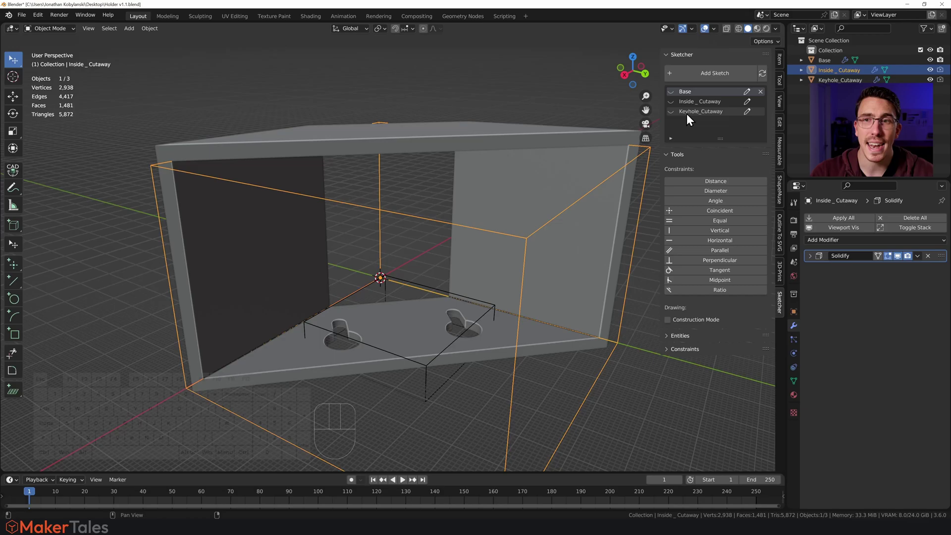
{"action": "left_click", "coordinate": [747, 111]}
{"action": "key", "text": "KP_7"}
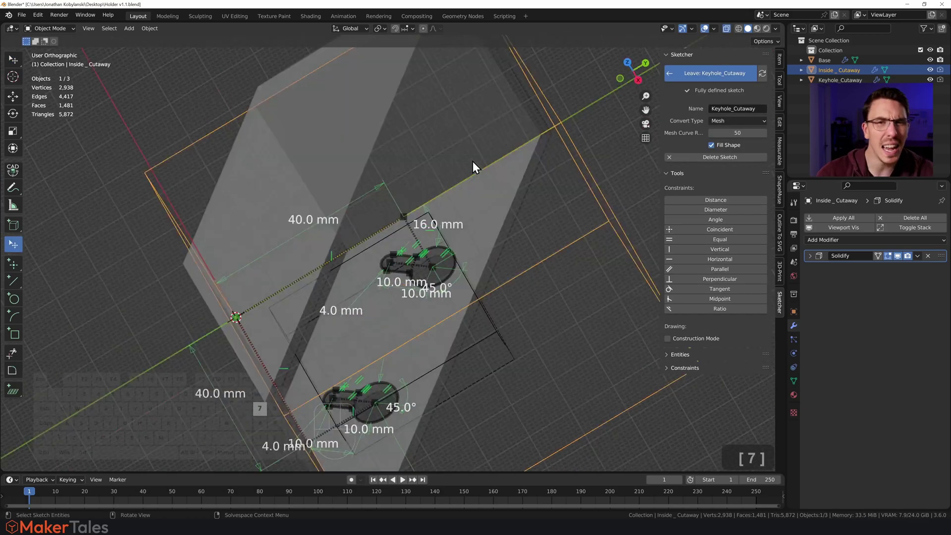
{"action": "scroll", "coordinate": [323, 276], "scroll_direction": "up", "scroll_amount": 4}
{"action": "middle_click_drag", "start_coordinate": [357, 261], "coordinate": [456, 211], "text": "shift"}
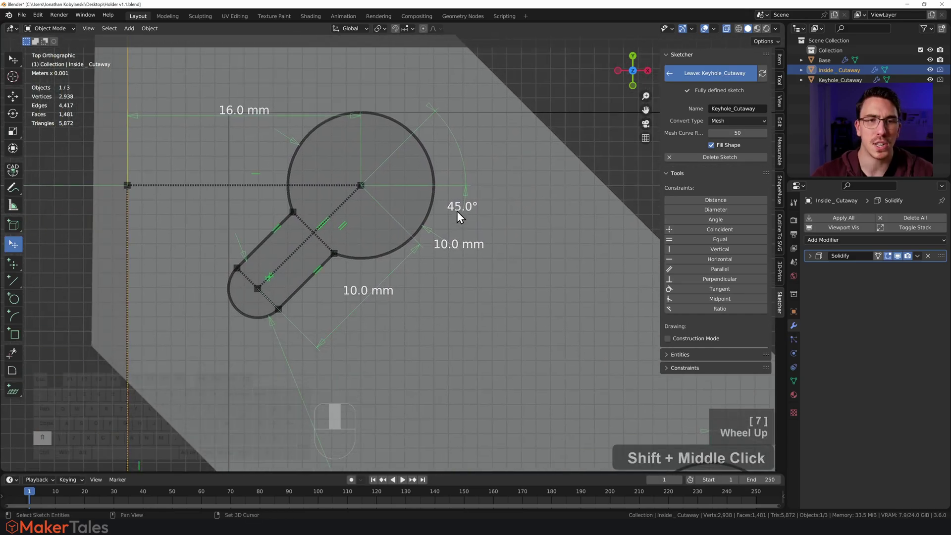
{"action": "middle_click_drag", "start_coordinate": [280, 253], "coordinate": [362, 233], "text": "shift"}
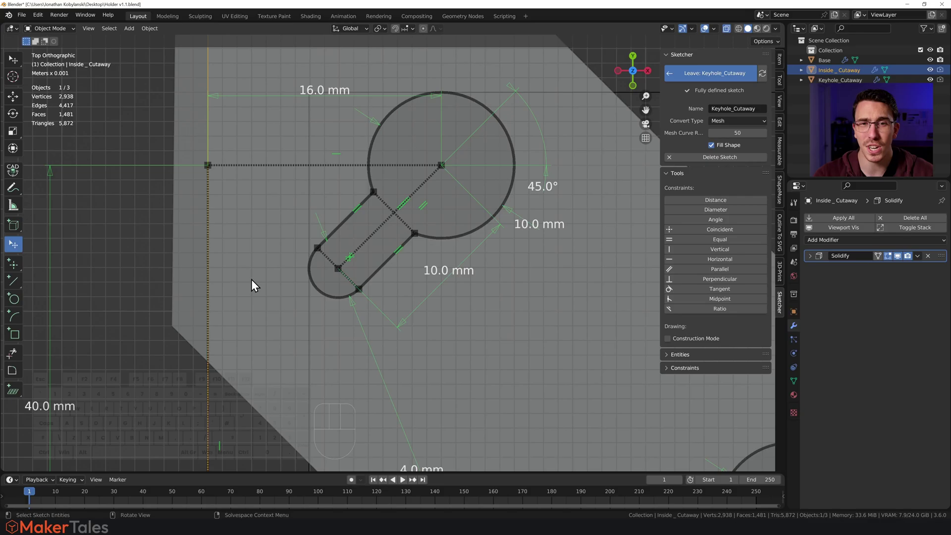
{"action": "scroll", "coordinate": [324, 233], "scroll_direction": "down", "scroll_amount": 4}
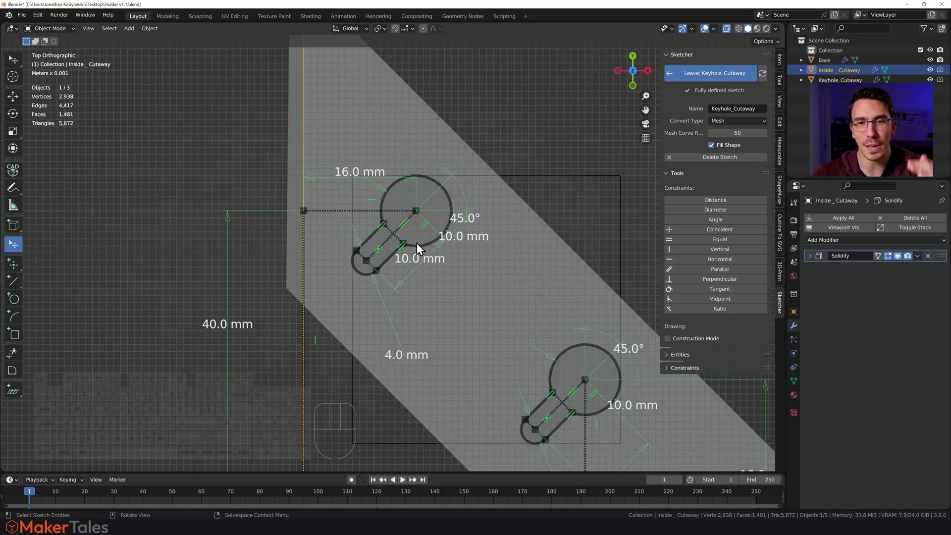
{"action": "scroll", "coordinate": [386, 223], "scroll_direction": "up", "scroll_amount": 7}
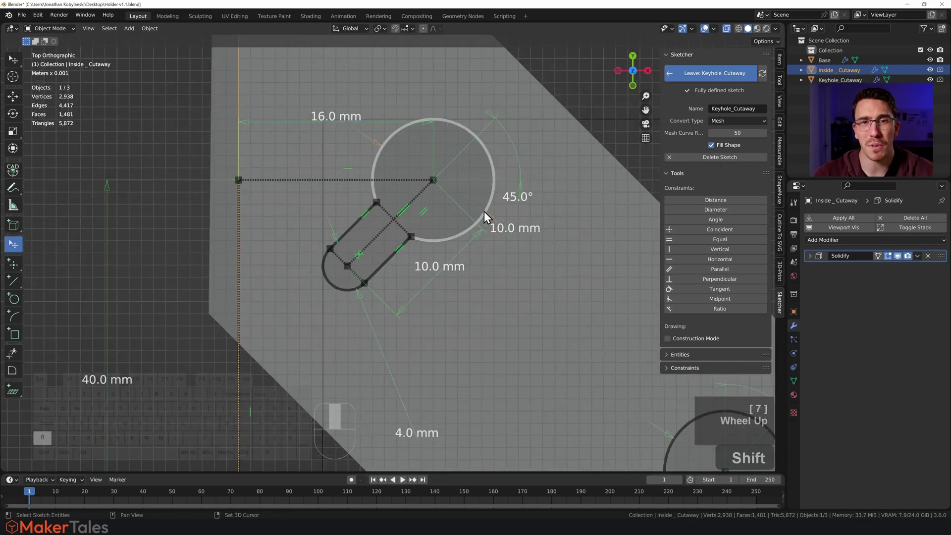
{"action": "middle_click_drag", "start_coordinate": [484, 211], "coordinate": [437, 249], "text": "shift"}
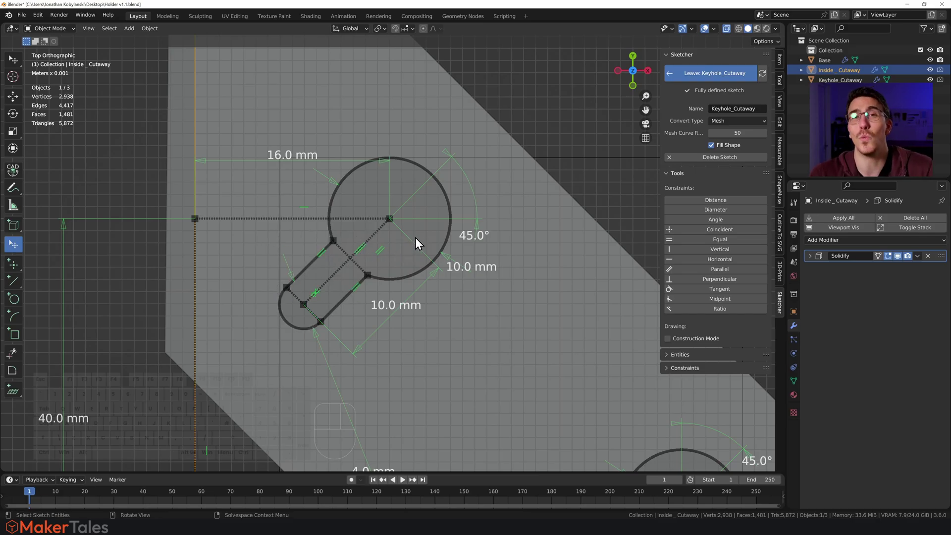
{"action": "scroll", "coordinate": [415, 240], "scroll_direction": "down", "scroll_amount": 1}
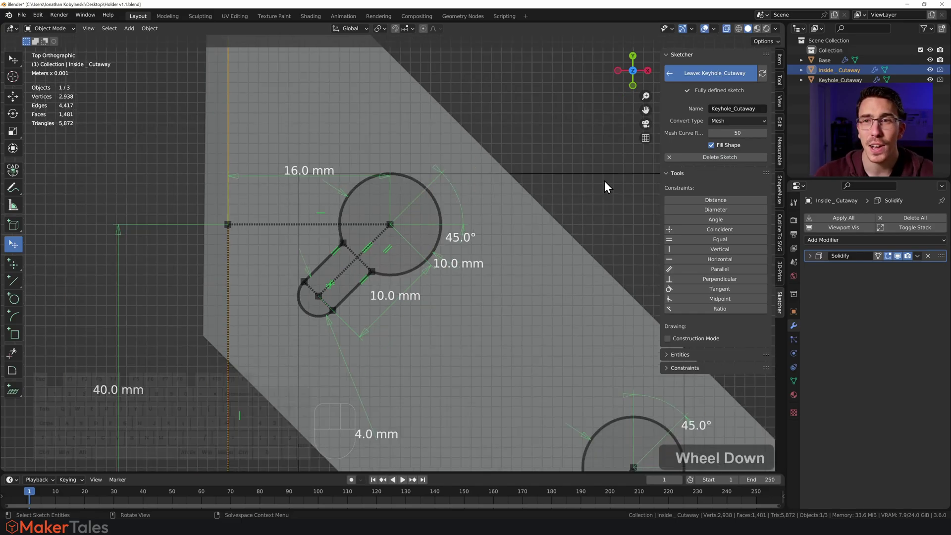
{"action": "left_click", "coordinate": [689, 73]}
- Box-select the Base together with its inside and keyhole cutaway objects
{"action": "mouse_move", "coordinate": [436, 253]}
{"action": "middle_mouse_down"}
{"action": "mouse_move", "coordinate": [445, 256]}
{"action": "mouse_move", "coordinate": [379, 218]}
{"action": "middle_mouse_up"}
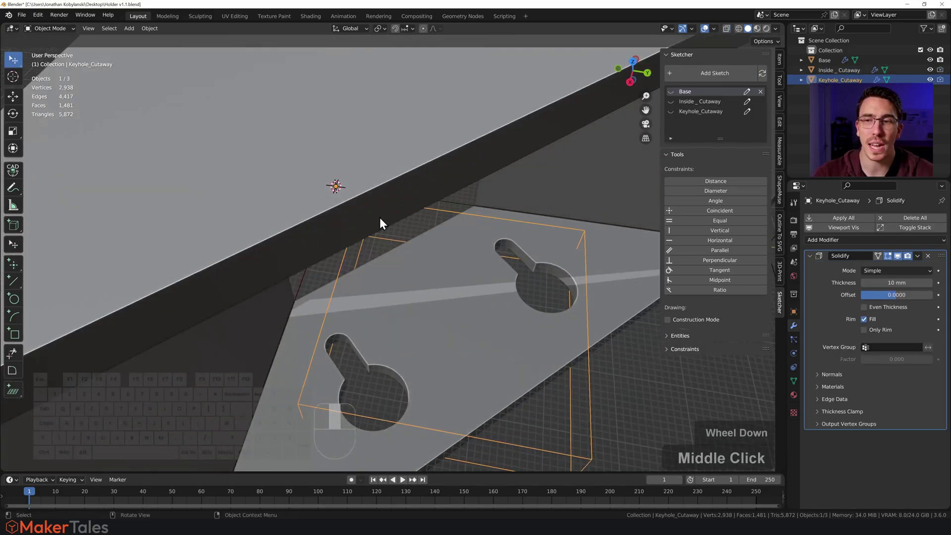
{"action": "scroll", "coordinate": [379, 218], "scroll_direction": "down", "scroll_amount": 2}
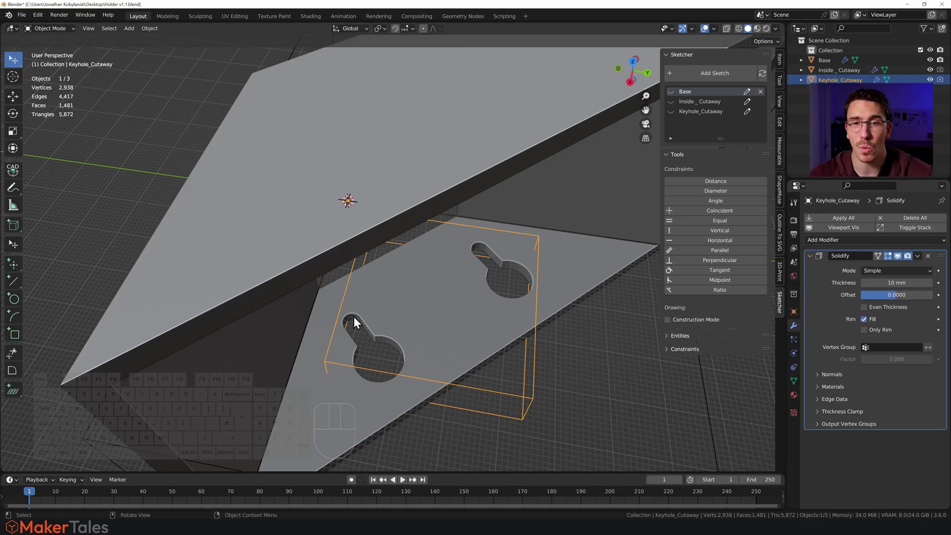
{"action": "scroll", "coordinate": [354, 316], "scroll_direction": "down", "scroll_amount": 4}
{"action": "middle_click_drag", "start_coordinate": [353, 313], "coordinate": [414, 277]}
{"action": "key", "text": "w"}
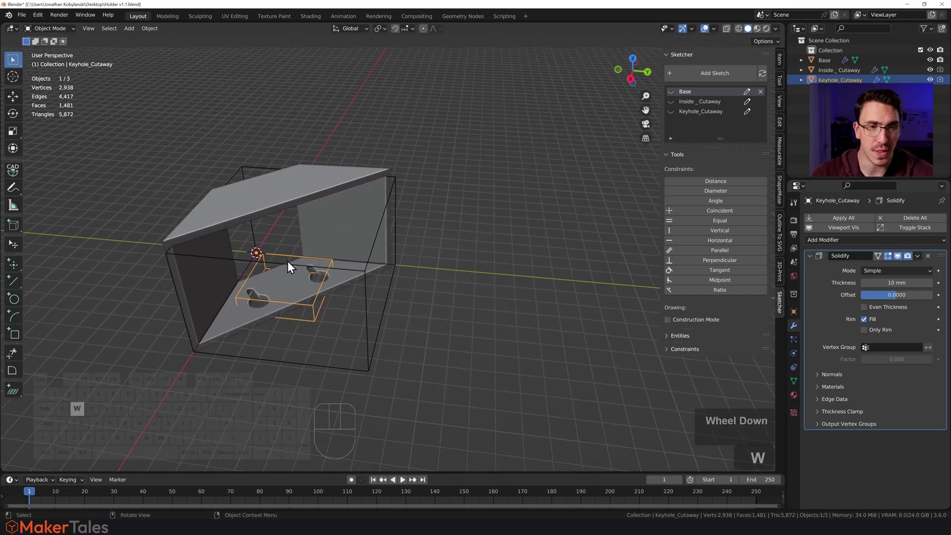
{"action": "left_click", "coordinate": [322, 145]}
{"action": "left_click_drag", "start_coordinate": [192, 137], "coordinate": [414, 340]}
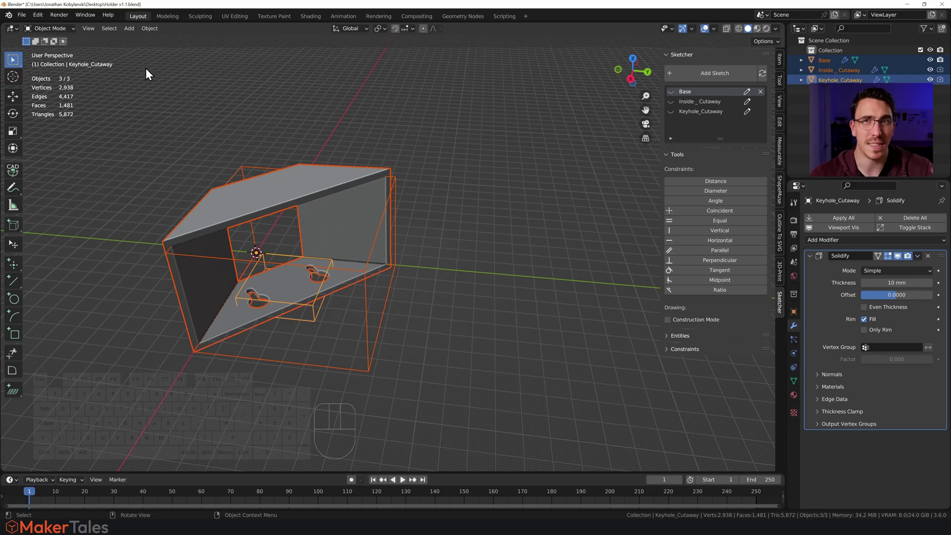
- Duplicate the holder and both cutaway objects to the right, then select only Base.001
{"action": "middle_click_drag", "start_coordinate": [393, 163], "coordinate": [329, 186], "text": "shift"}
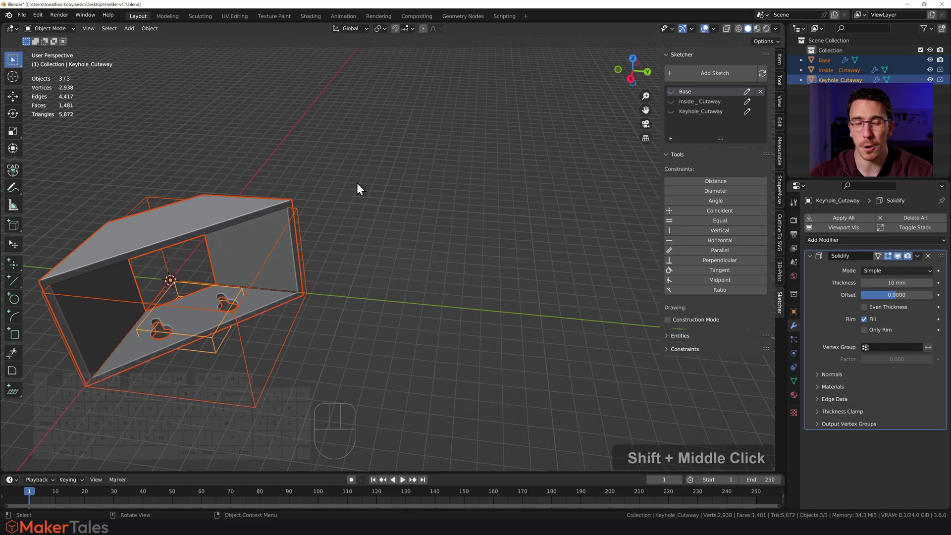
{"action": "key", "text": "shift+d"}
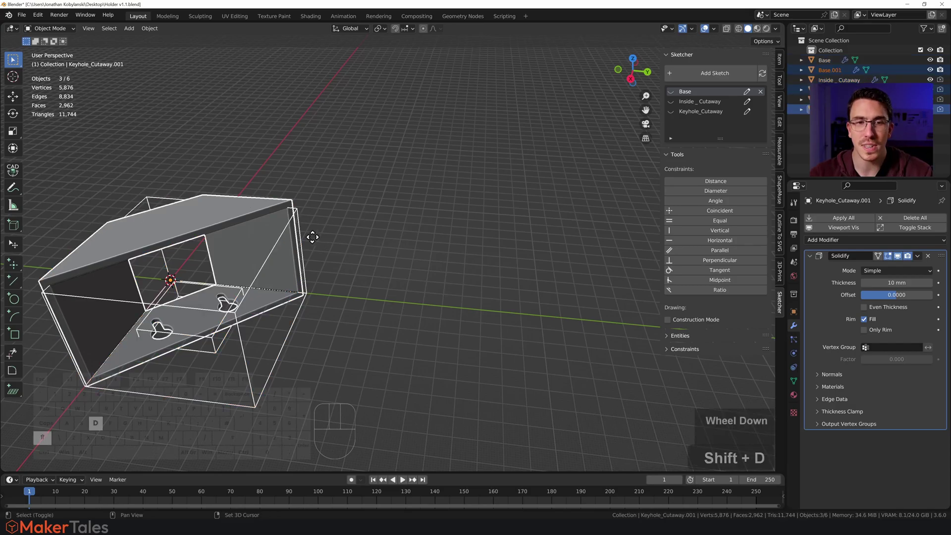
{"action": "left_click", "coordinate": [494, 143]}
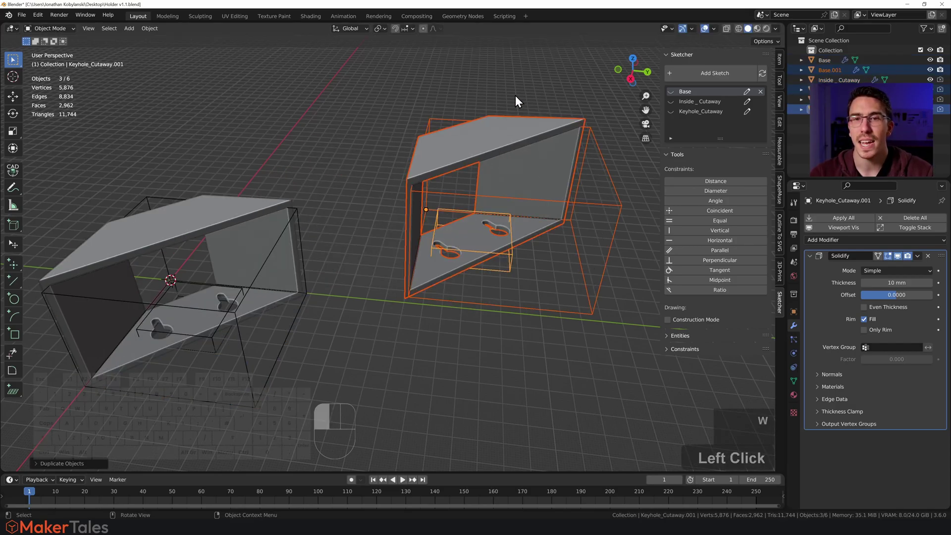
{"action": "left_click", "coordinate": [514, 126]}
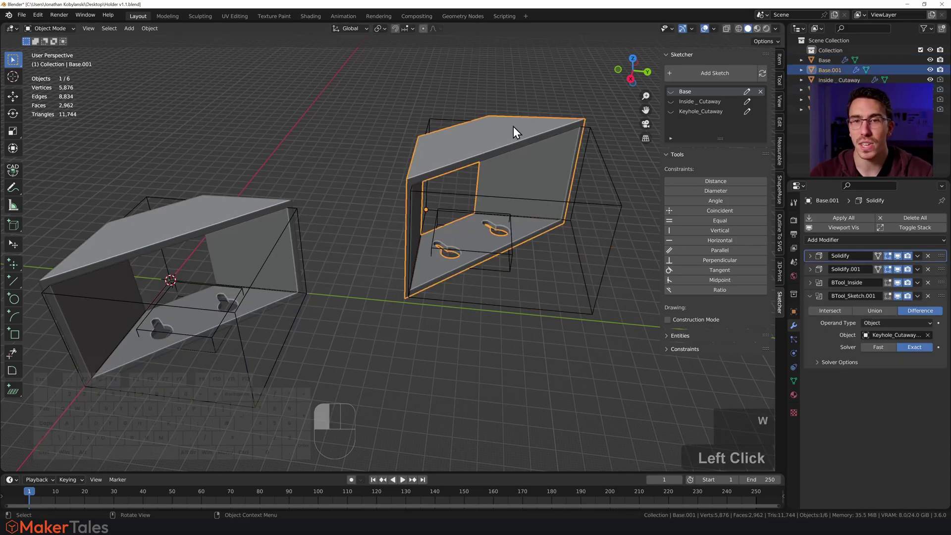
- Apply all modifiers on Base.001 and delete the copied keyhole cutaway box
{"action": "left_click", "coordinate": [834, 218]}
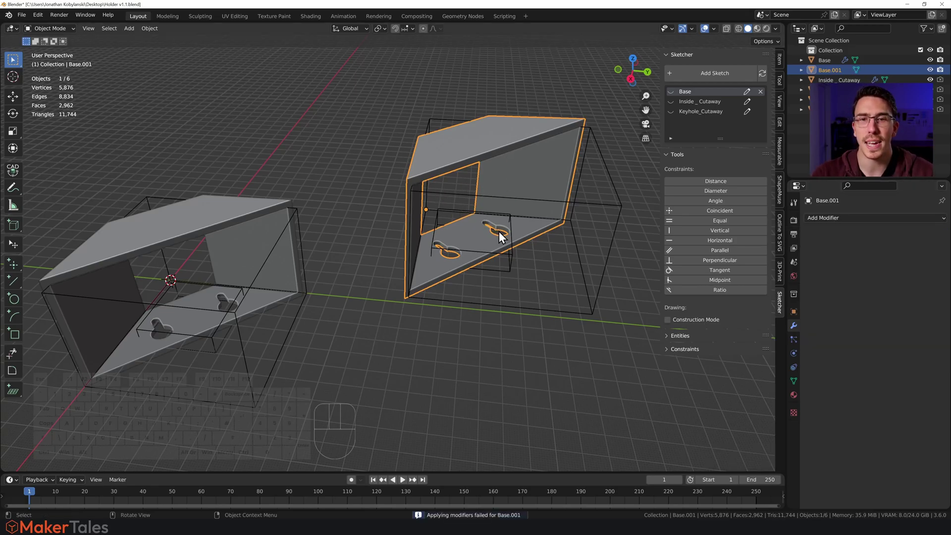
{"action": "left_click", "coordinate": [512, 225]}
{"action": "key", "text": "Delete"}
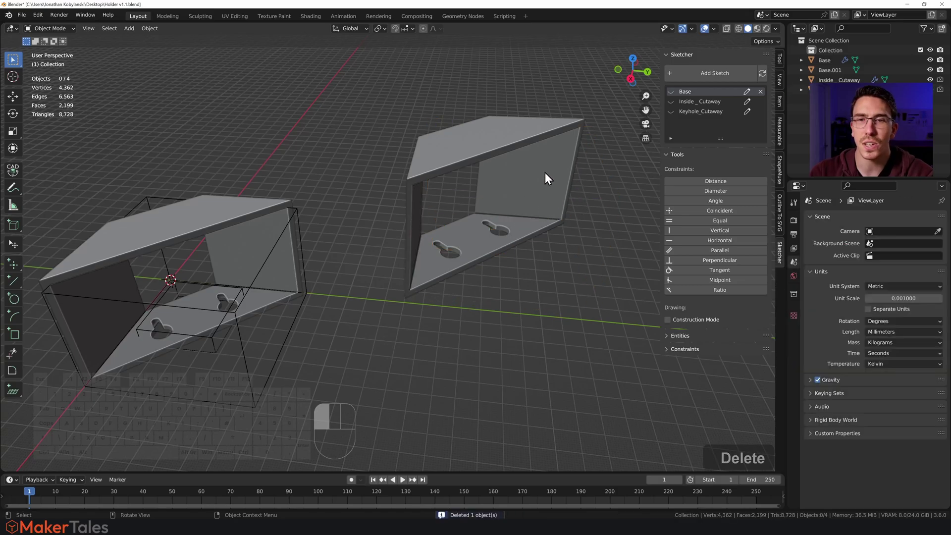
- Run the 3D-Print Check All on Base.001: 0 non-manifold edges, 3 overhang faces
{"action": "left_click", "coordinate": [545, 173]}
{"action": "left_click", "coordinate": [779, 270]}
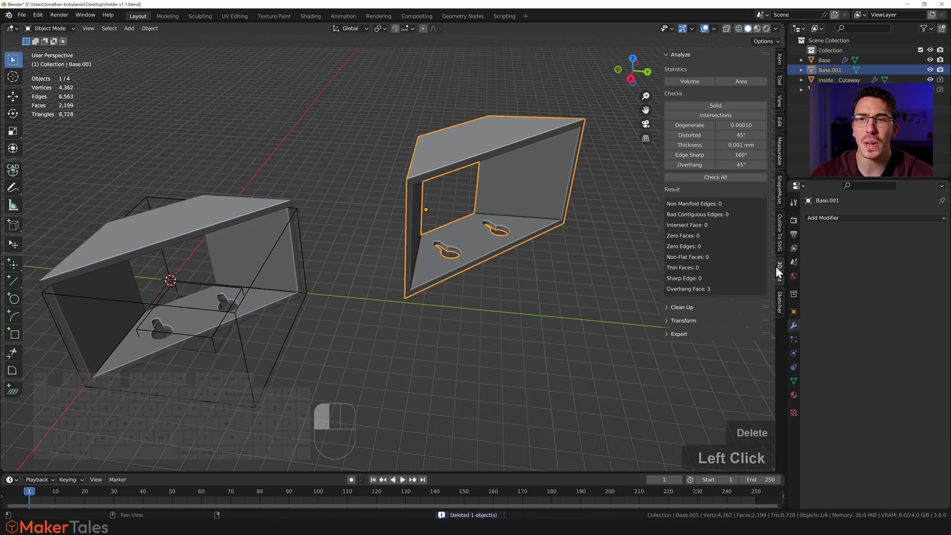
{"action": "left_click", "coordinate": [720, 175]}
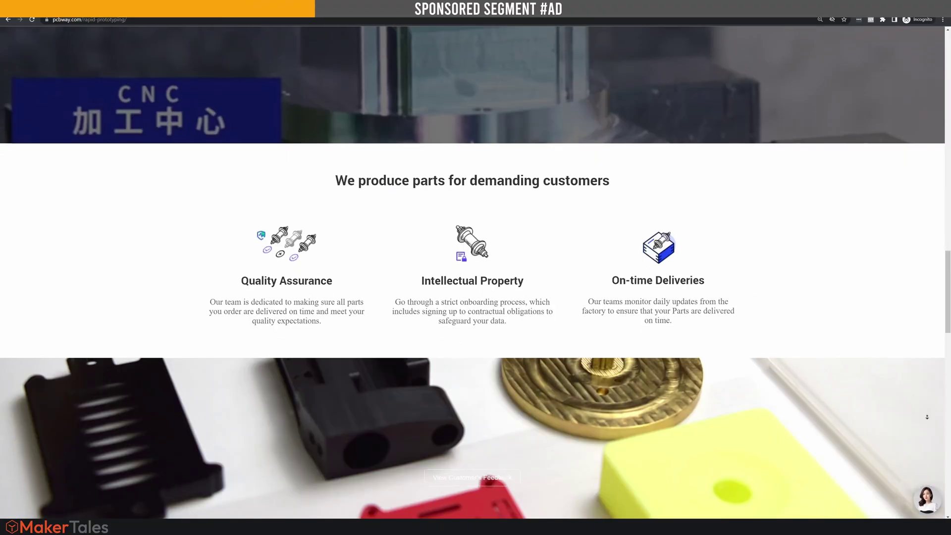
- Scroll PCBWay's rapid-prototyping page down to the CNC materials guide showing Aluminum 6061
{"action": "scroll", "coordinate": [927, 404], "scroll_direction": "down", "scroll_amount": 2}
{"action": "scroll", "coordinate": [928, 404], "scroll_direction": "down", "scroll_amount": 2}
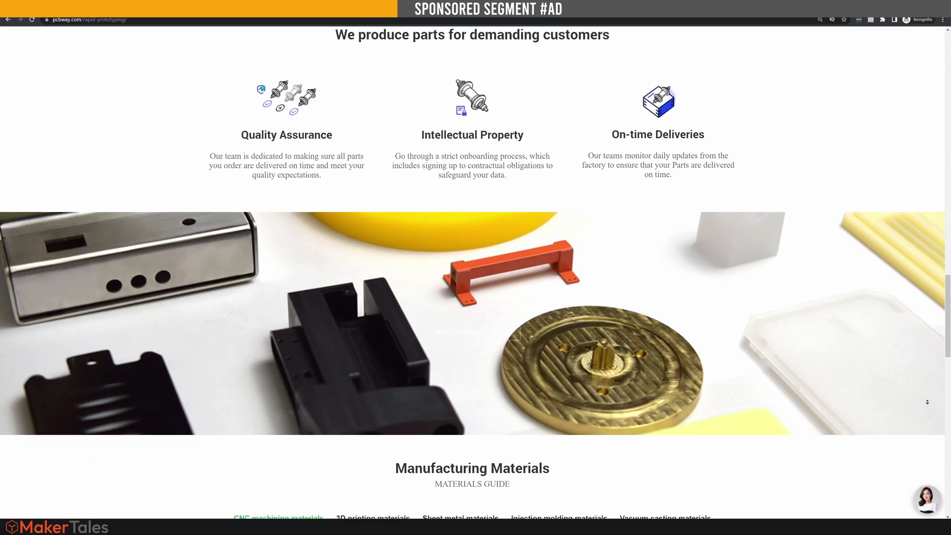
{"action": "scroll", "coordinate": [928, 401], "scroll_direction": "down", "scroll_amount": 4}
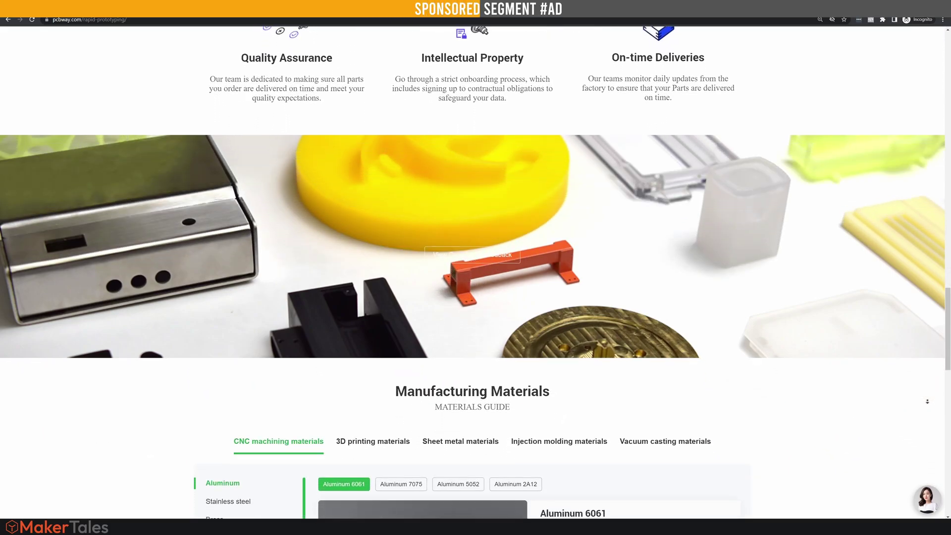
{"action": "scroll", "coordinate": [927, 426], "scroll_direction": "down", "scroll_amount": 2}
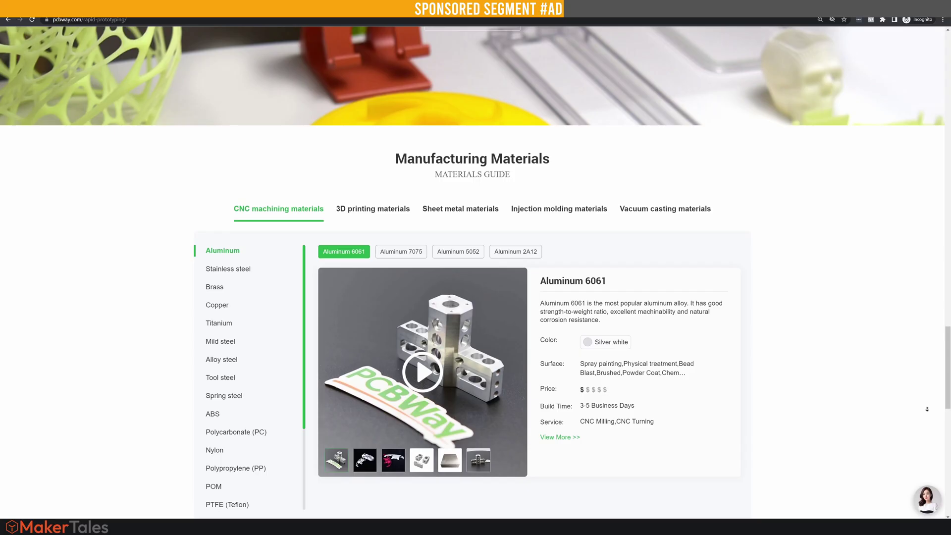